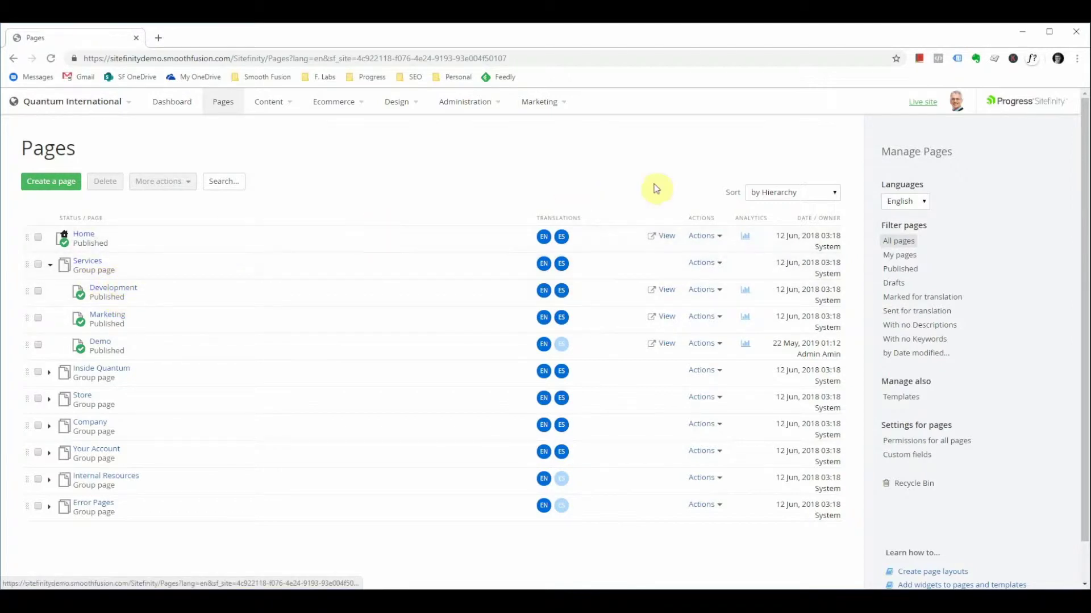
# Dismiss the Home page's action menu and open the Marketing page in the page editor
pyautogui.click(714, 239)
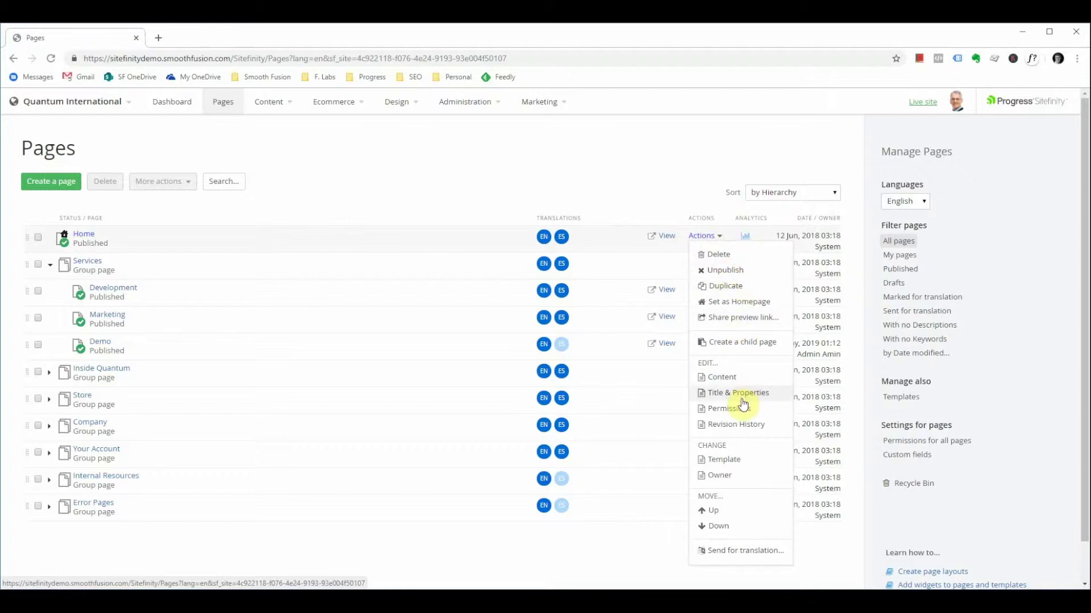
pyautogui.click(341, 206)
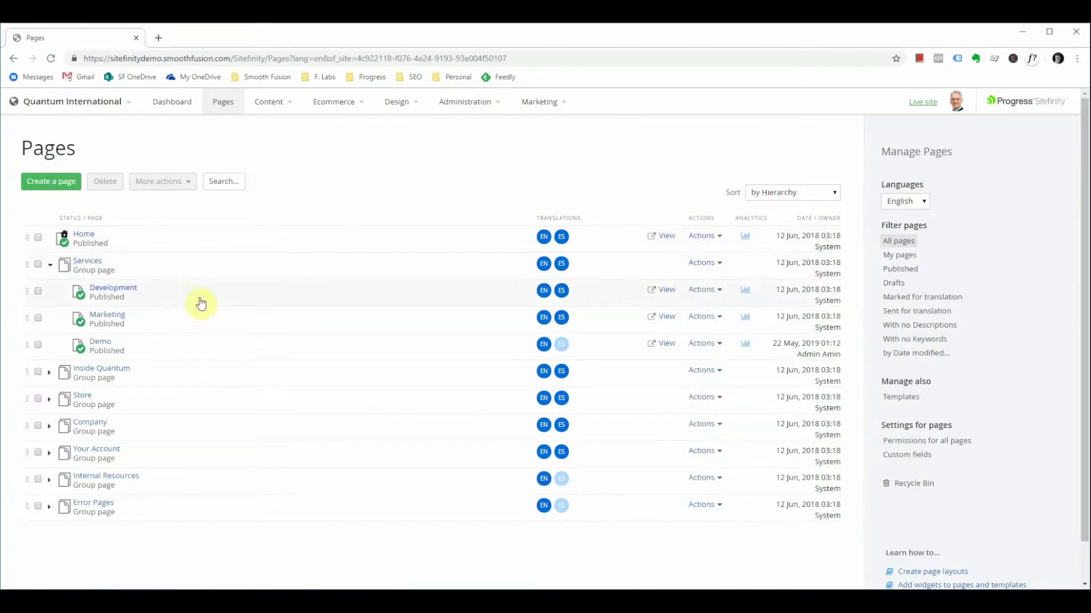
pyautogui.click(105, 319)
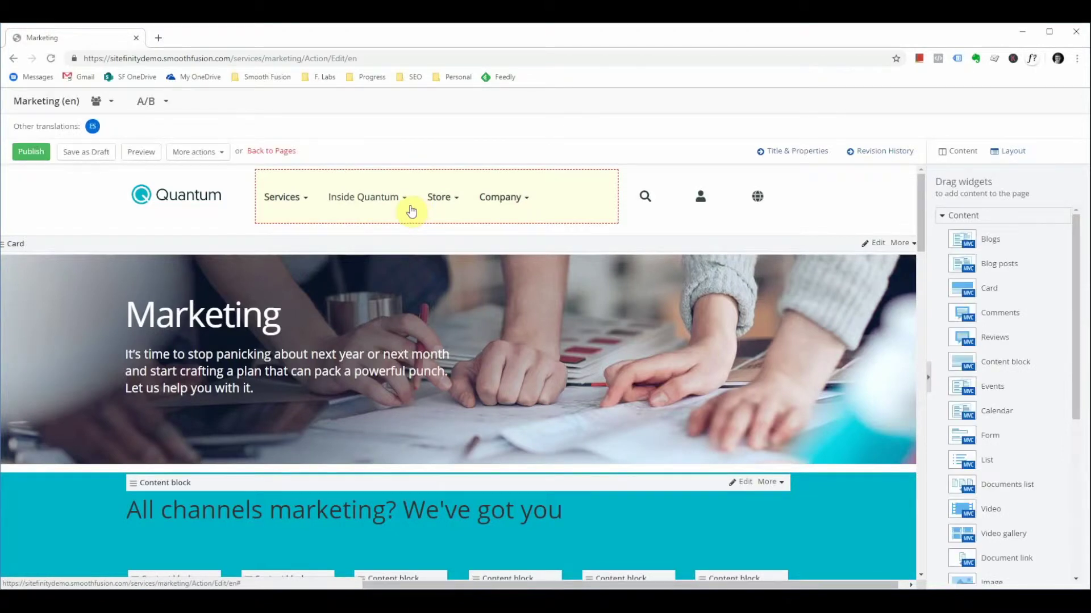
# Scroll through the Marketing page and start editing the 'All channels marketing' heading block
pyautogui.scroll(-10, 206, 207)
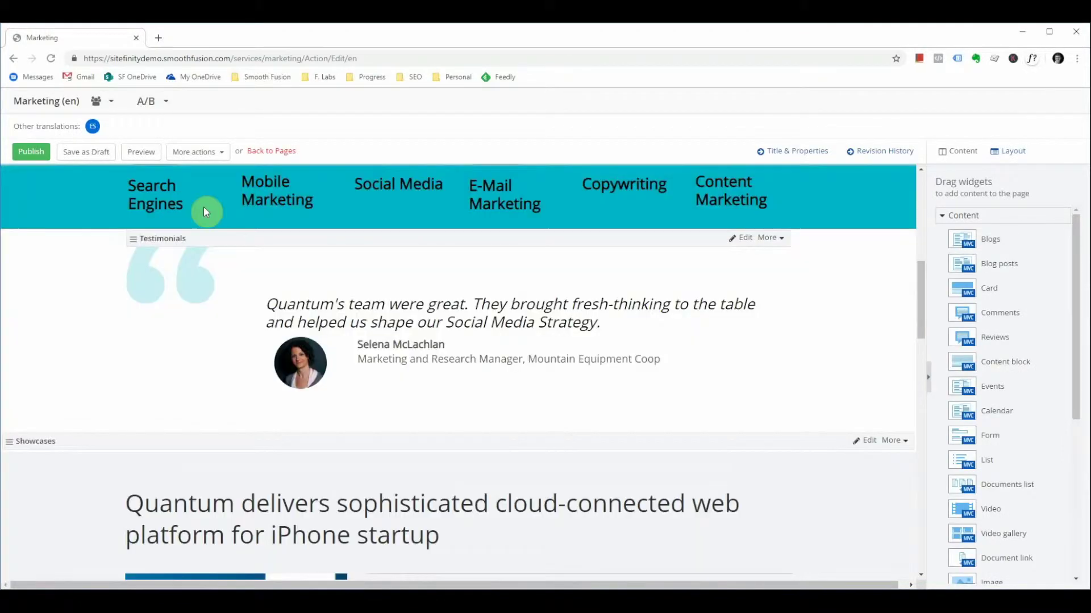
pyautogui.scroll(-15, 301, 248)
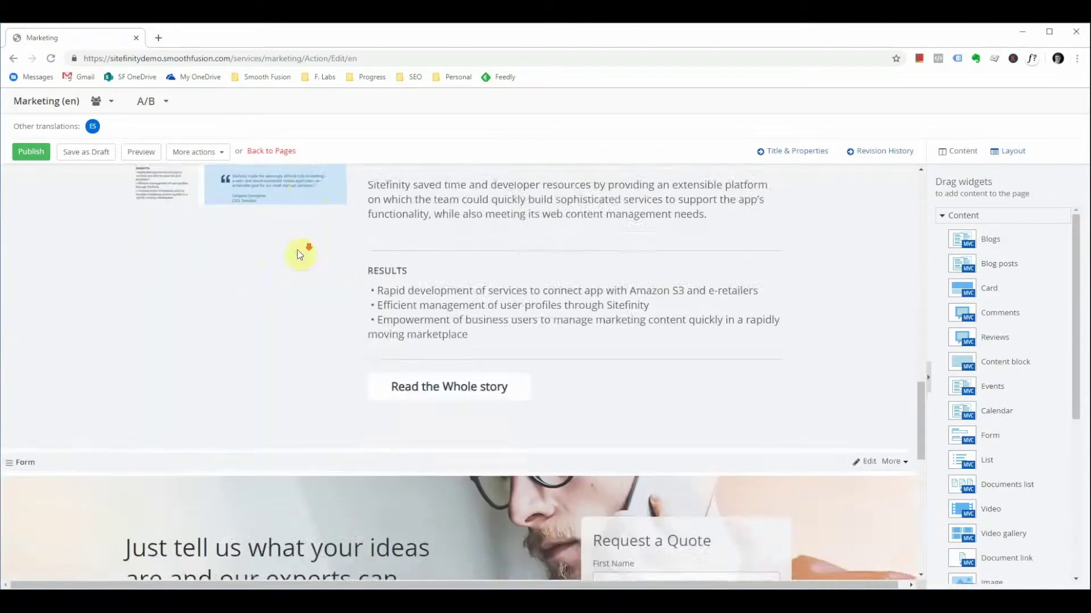
pyautogui.scroll(20, 374, 255)
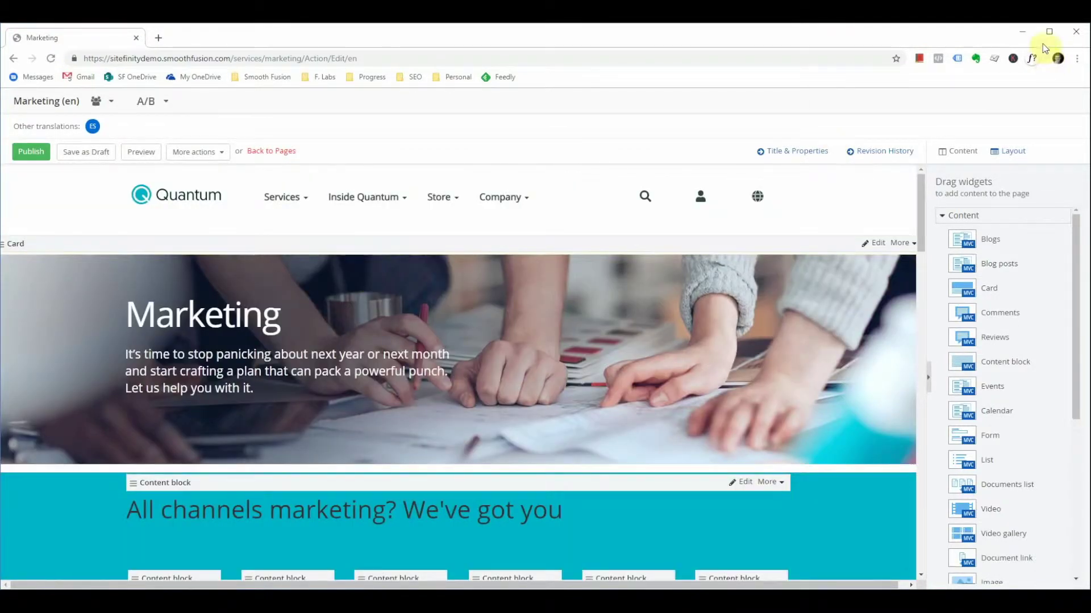
pyautogui.scroll(-1, 347, 337)
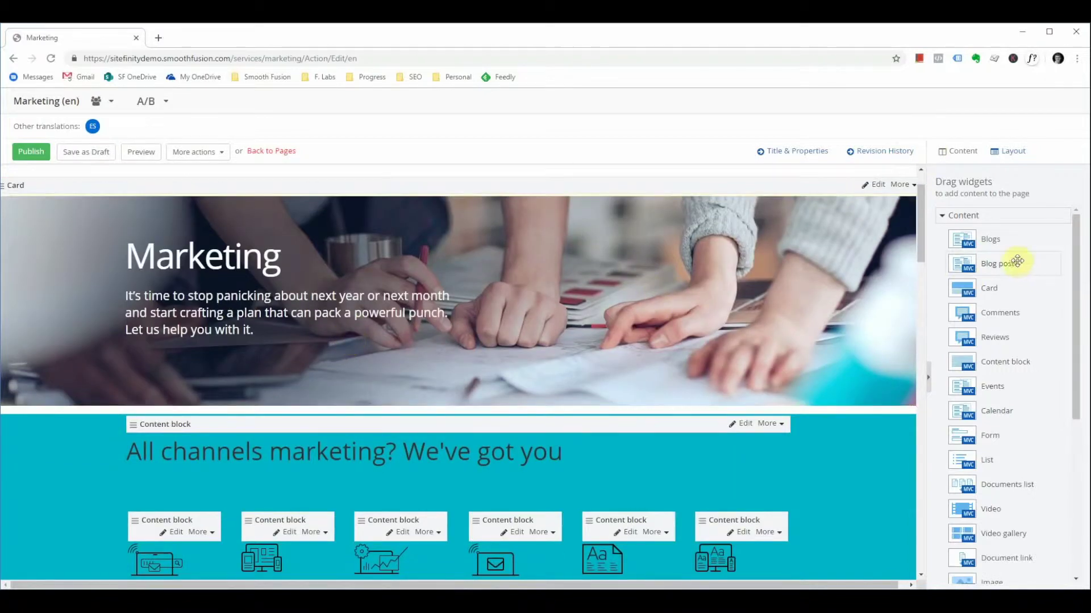
pyautogui.scroll(-5, 998, 245)
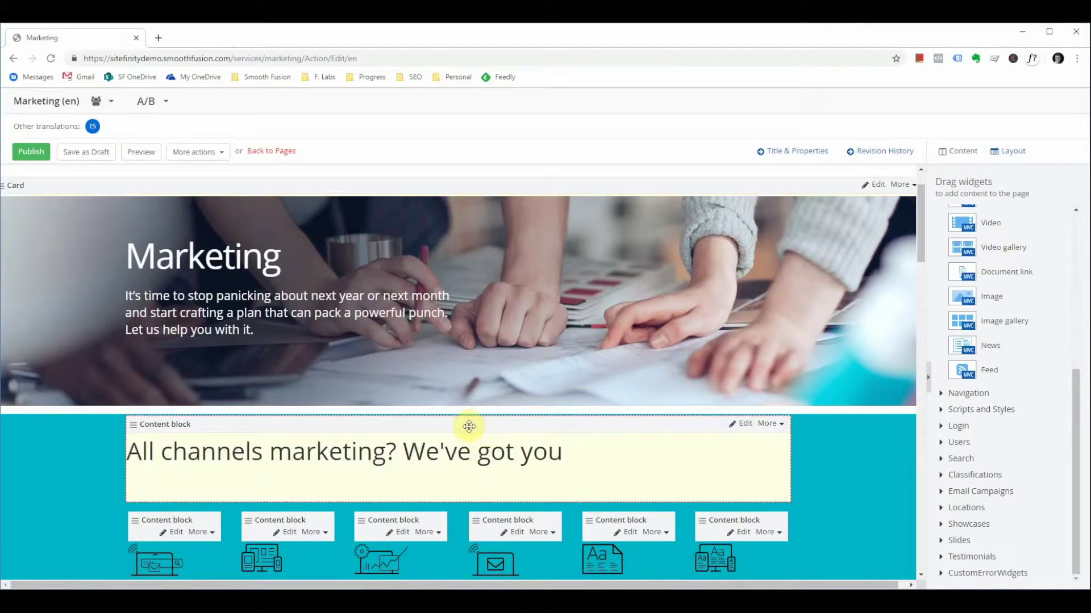
pyautogui.scroll(-7, 529, 360)
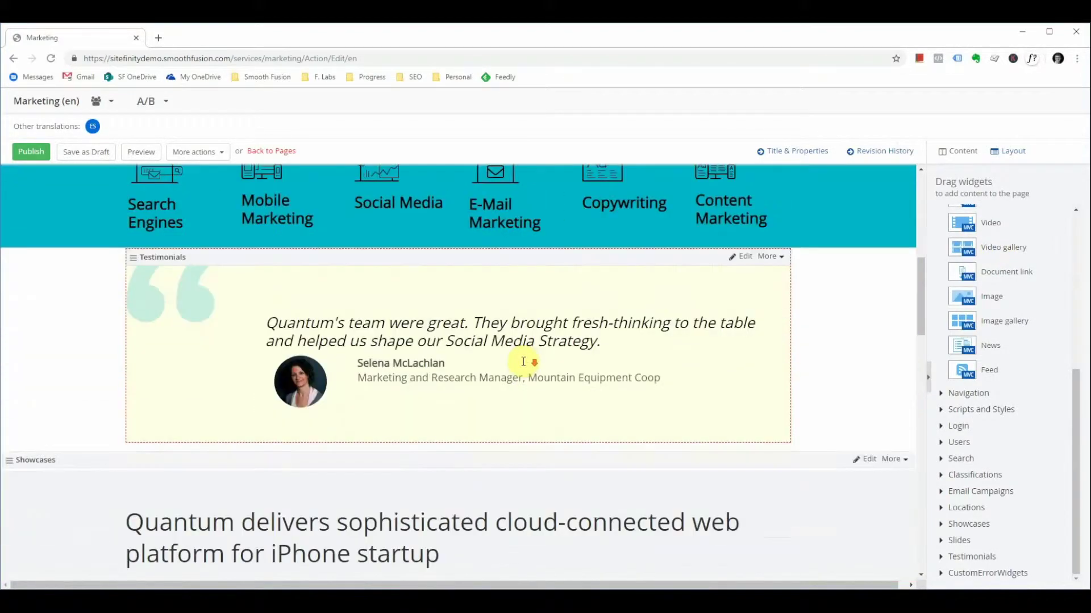
pyautogui.scroll(-8, 523, 362)
pyautogui.scroll(10, 518, 365)
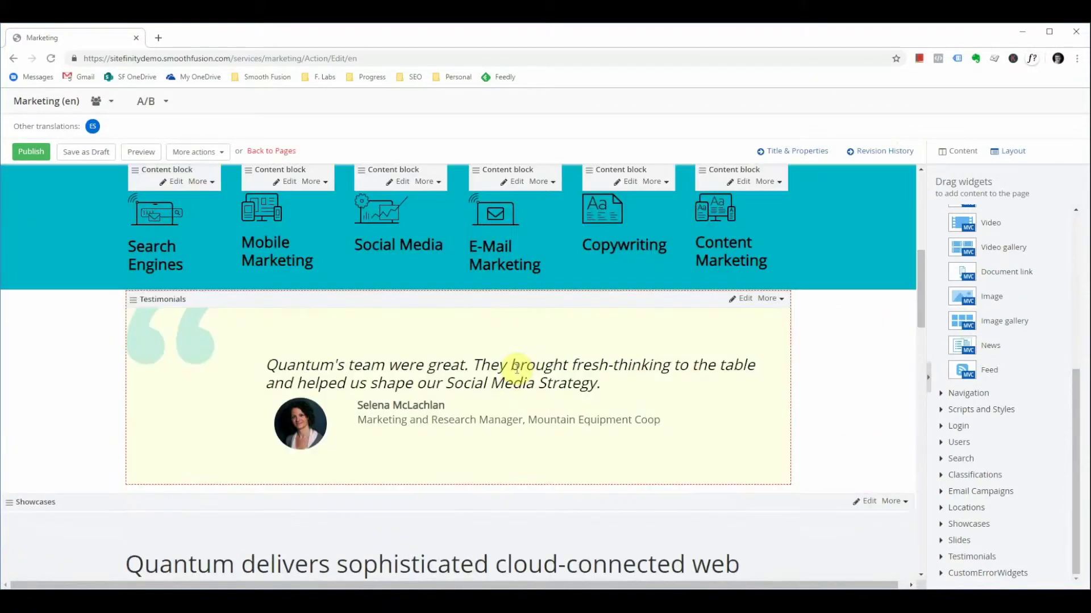
pyautogui.scroll(5, 353, 420)
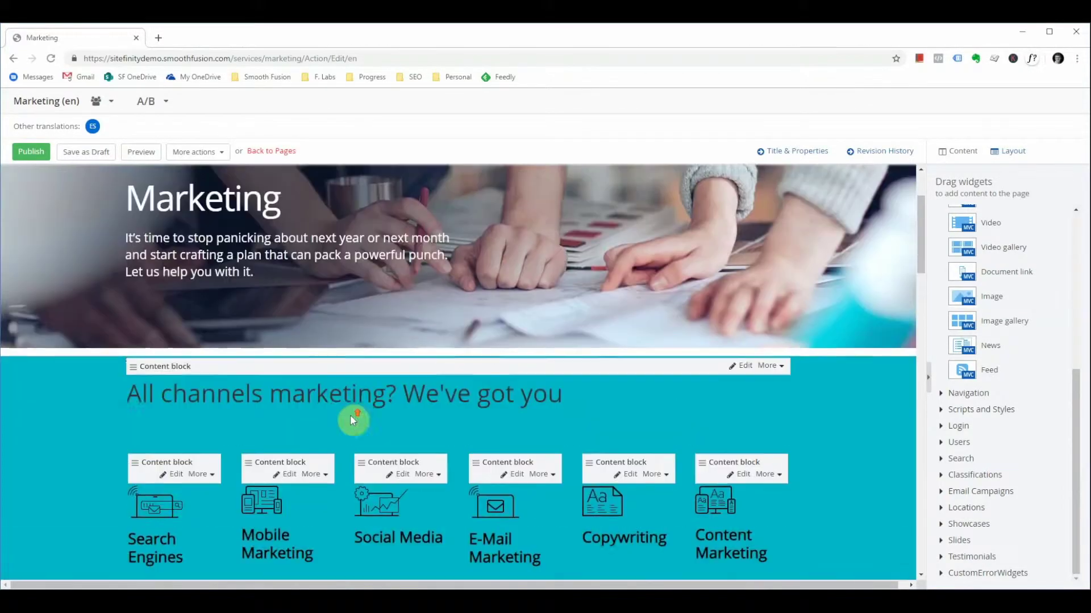
pyautogui.scroll(2, 352, 420)
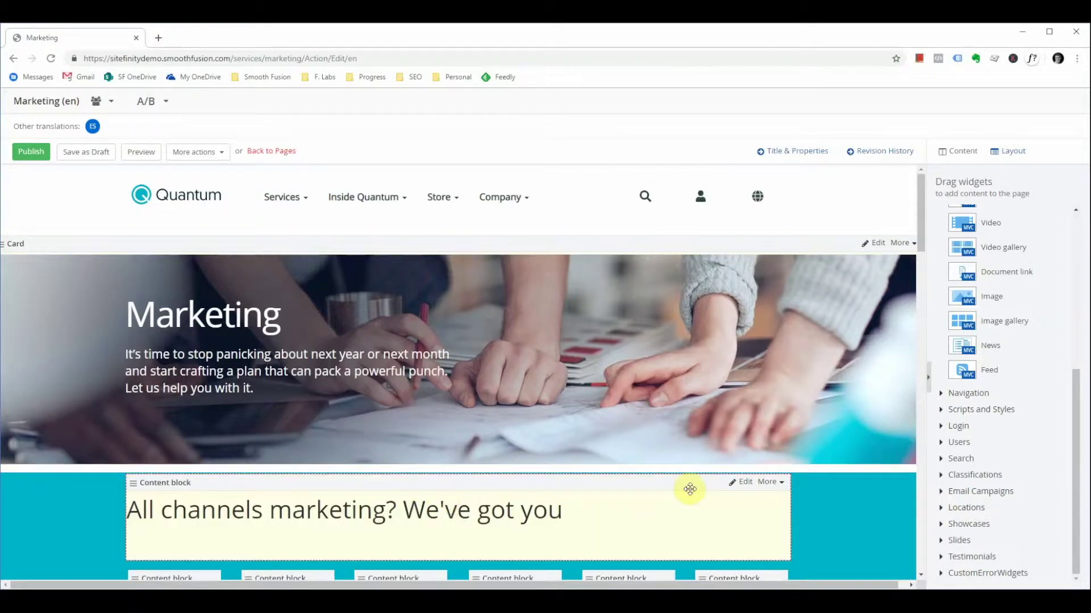
pyautogui.scroll(-3, 690, 490)
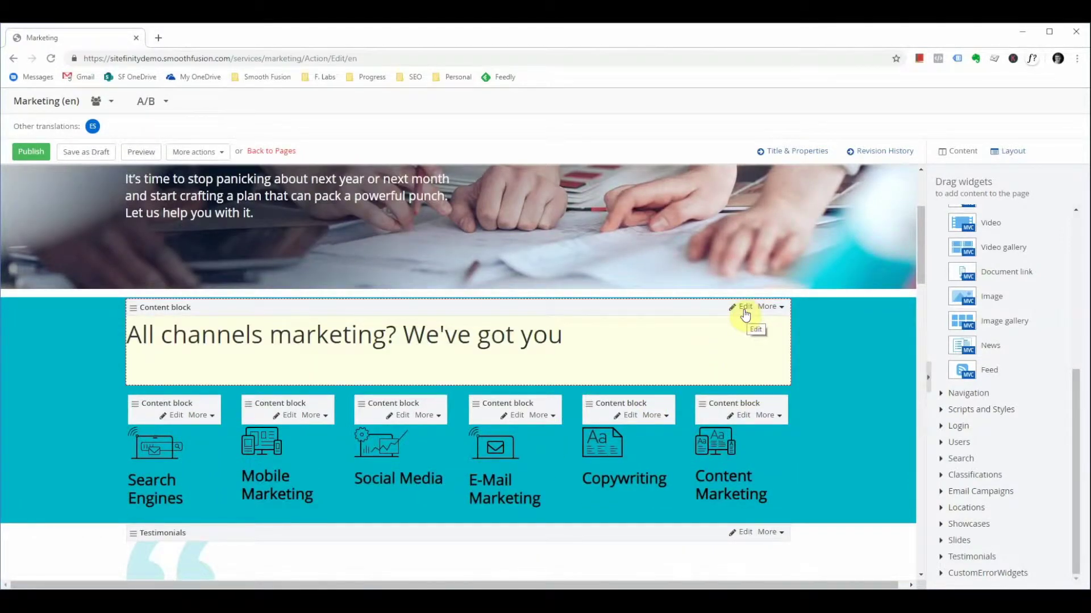
pyautogui.click(744, 313)
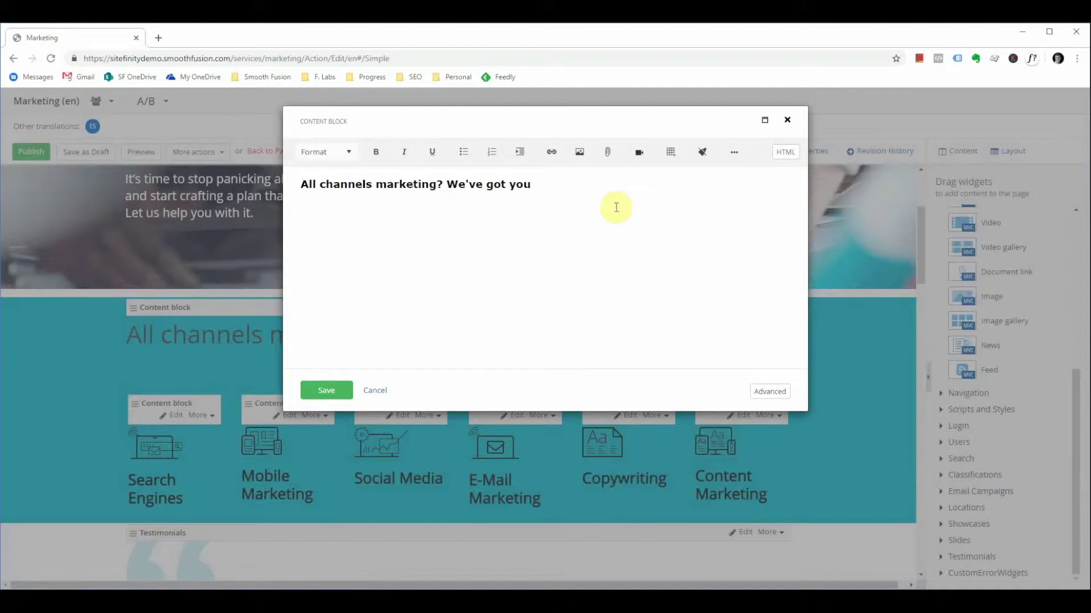
# Append 'gfg' to the heading, making it 'All channels marketing? We've got yougfg', and save
pyautogui.click(786, 159)
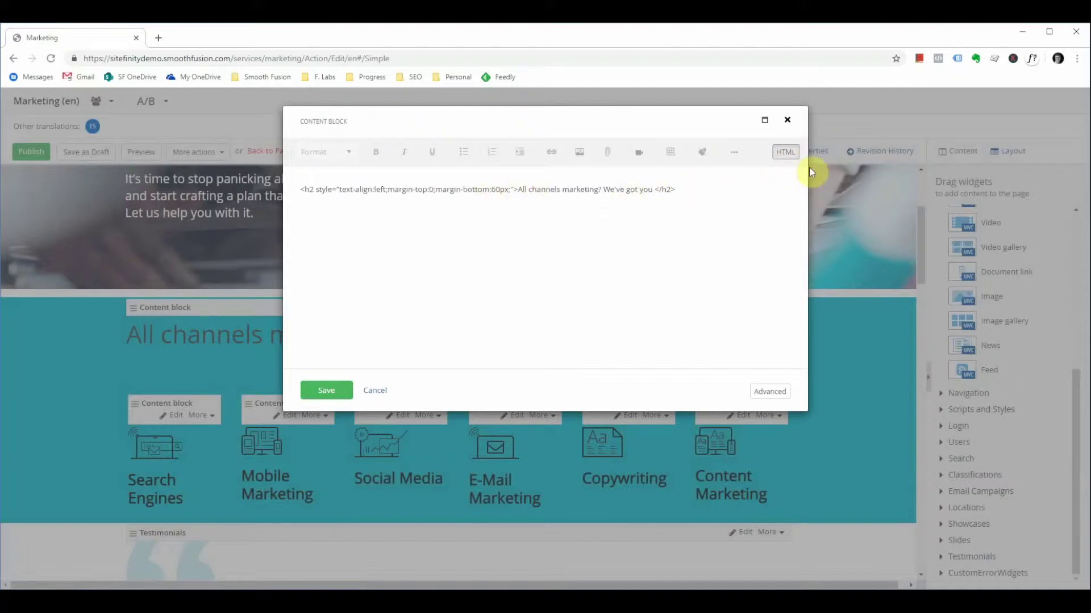
pyautogui.click(794, 161)
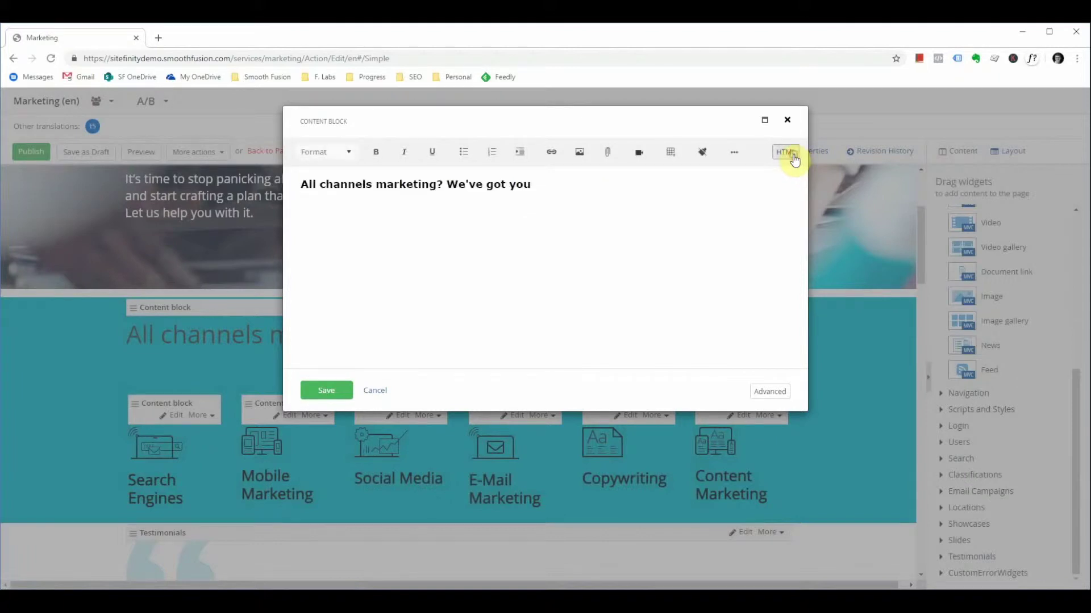
pyautogui.click(578, 186)
pyautogui.write('gfg')
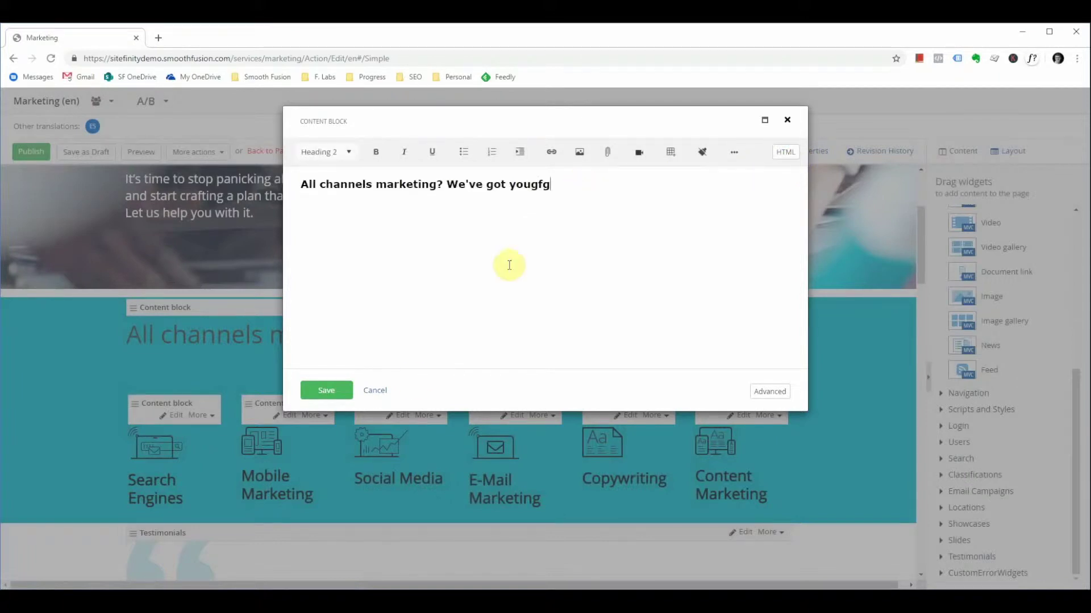
pyautogui.click(325, 392)
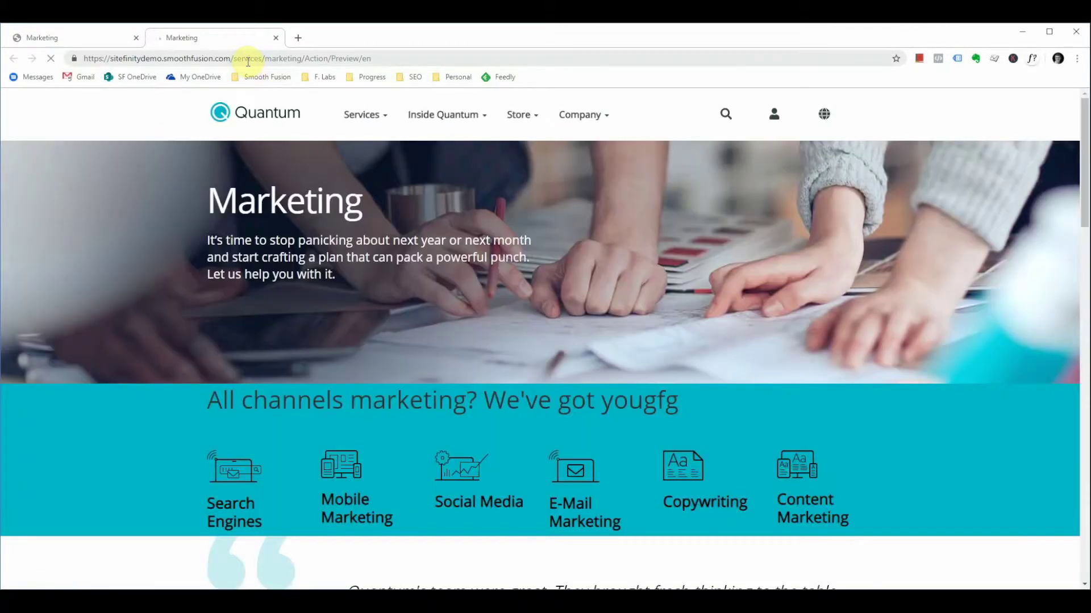
# Check the added 'gfg' characters in the preview, then return to the editor tab
pyautogui.moveTo(701, 412); pyautogui.dragTo(645, 402)
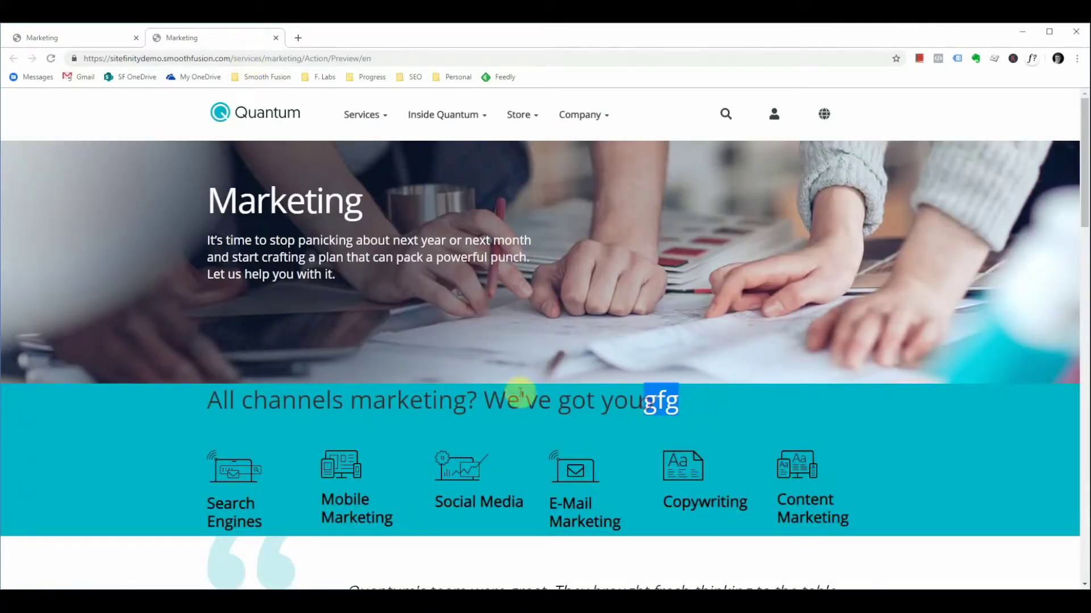
pyautogui.click(80, 38)
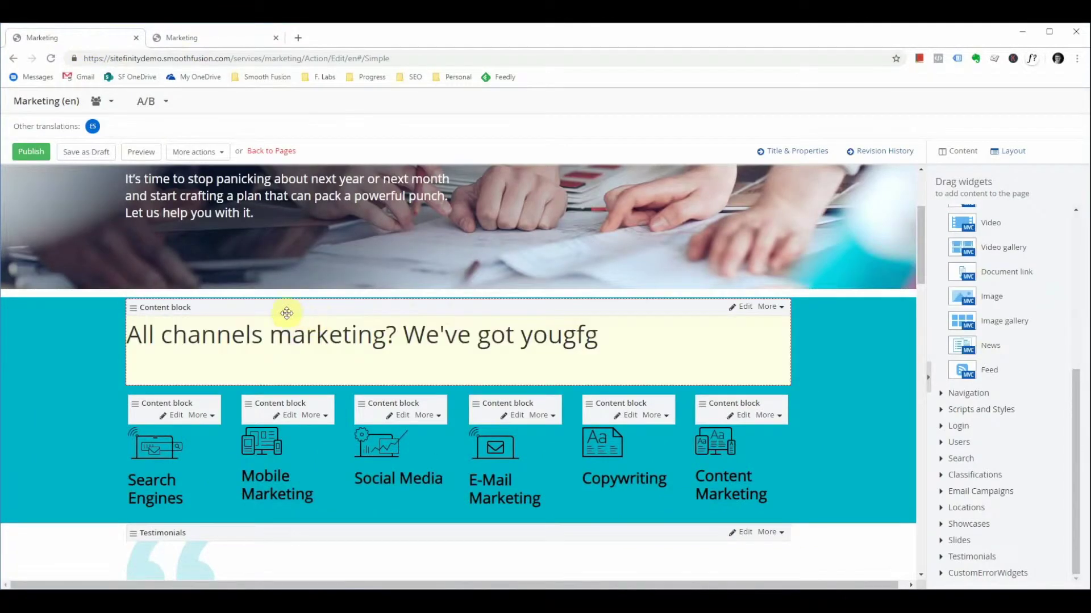
# Add a Content block above Testimonials with text 'rgsdfsdfs', save it, and preview the page
pyautogui.scroll(-5, 237, 322)
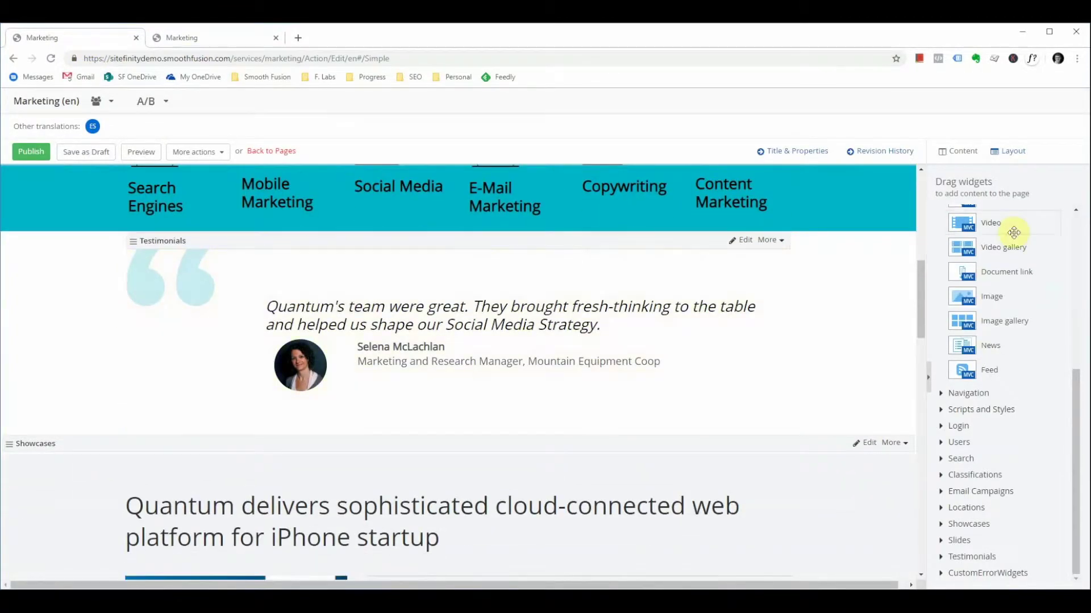
pyautogui.scroll(5, 1003, 287)
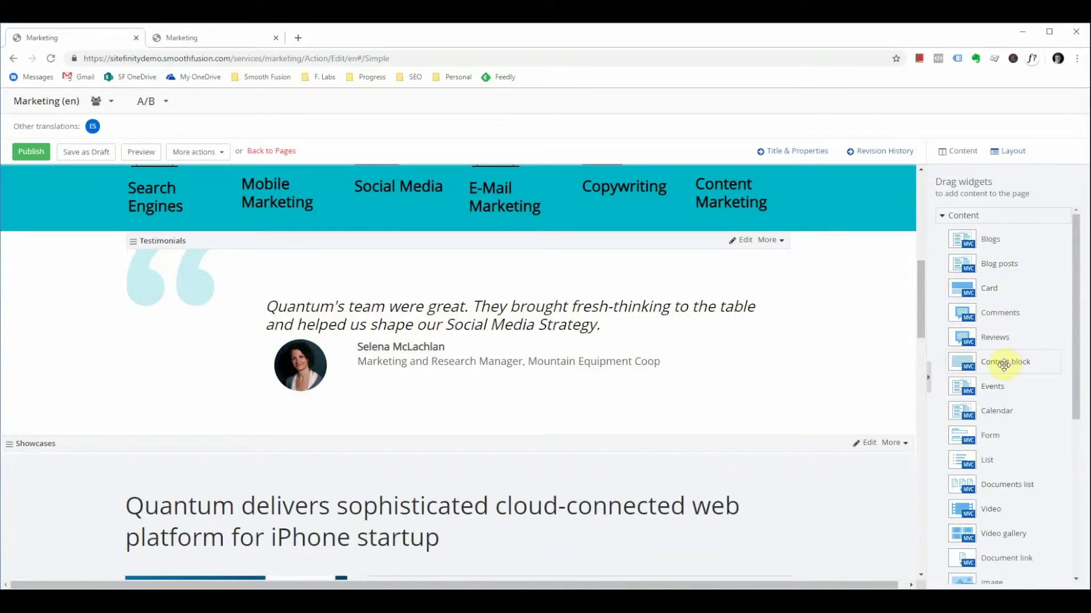
pyautogui.moveTo(1000, 367); pyautogui.dragTo(398, 268)
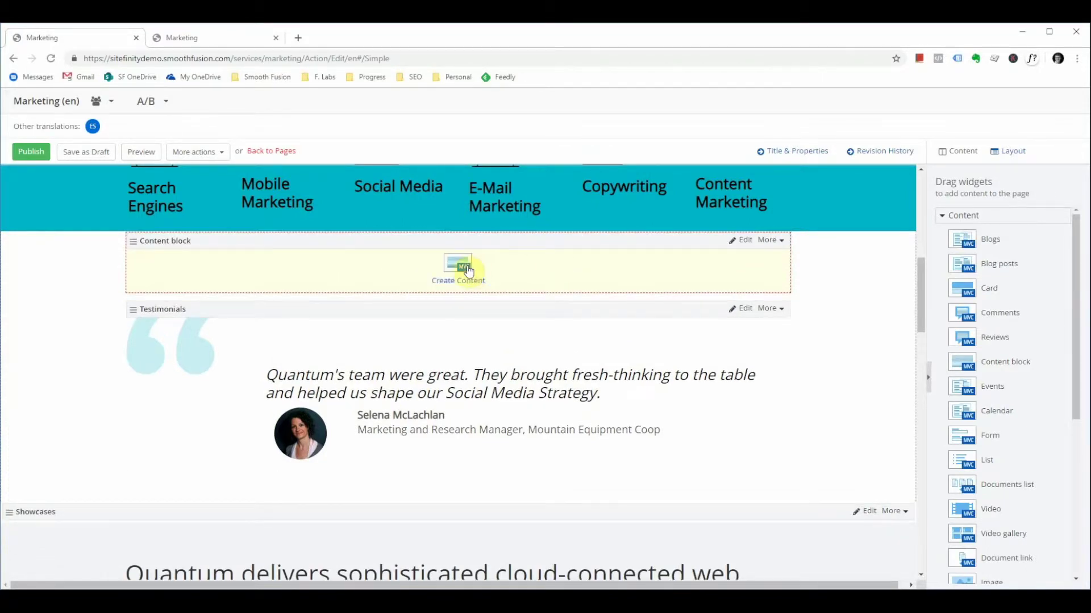
pyautogui.click(464, 269)
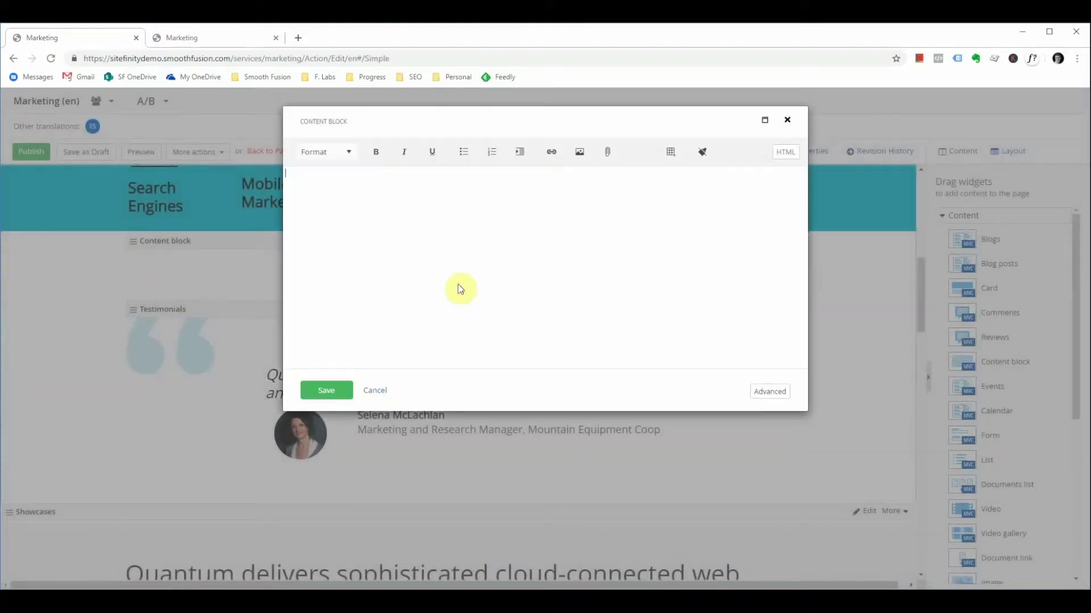
pyautogui.write('rgsdfsdfs')
pyautogui.click(328, 391)
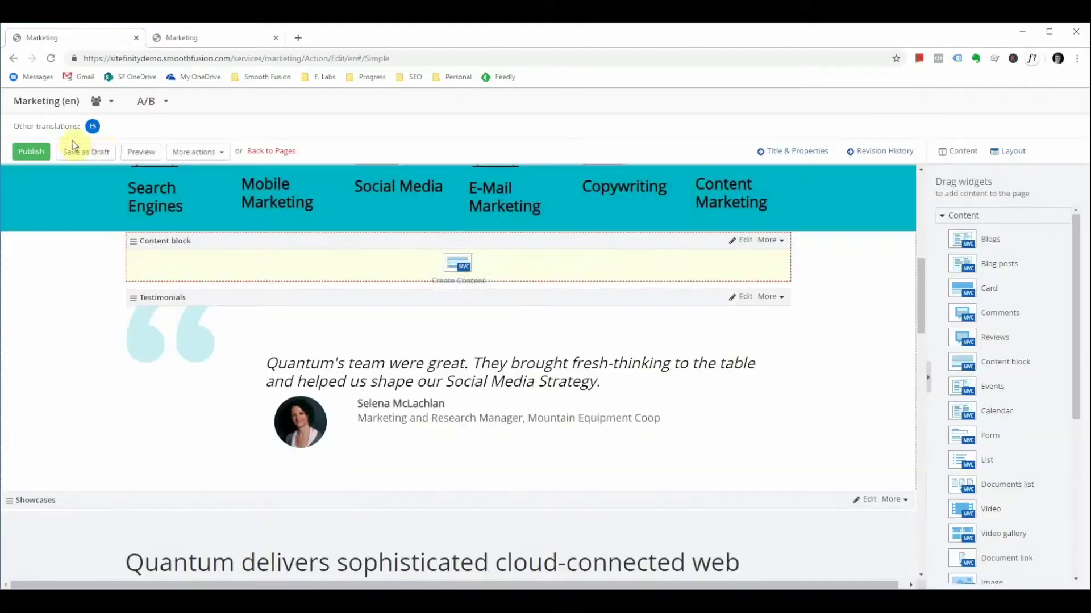
pyautogui.click(136, 152)
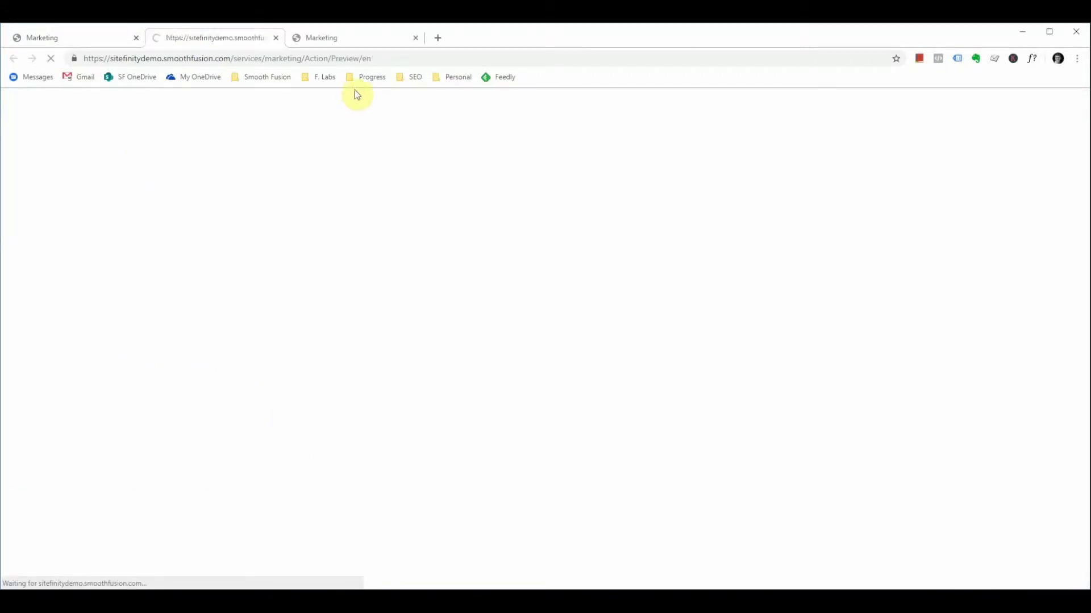
# Scroll the preview to review the new content block, then close the preview tab
pyautogui.scroll(-7, 238, 197)
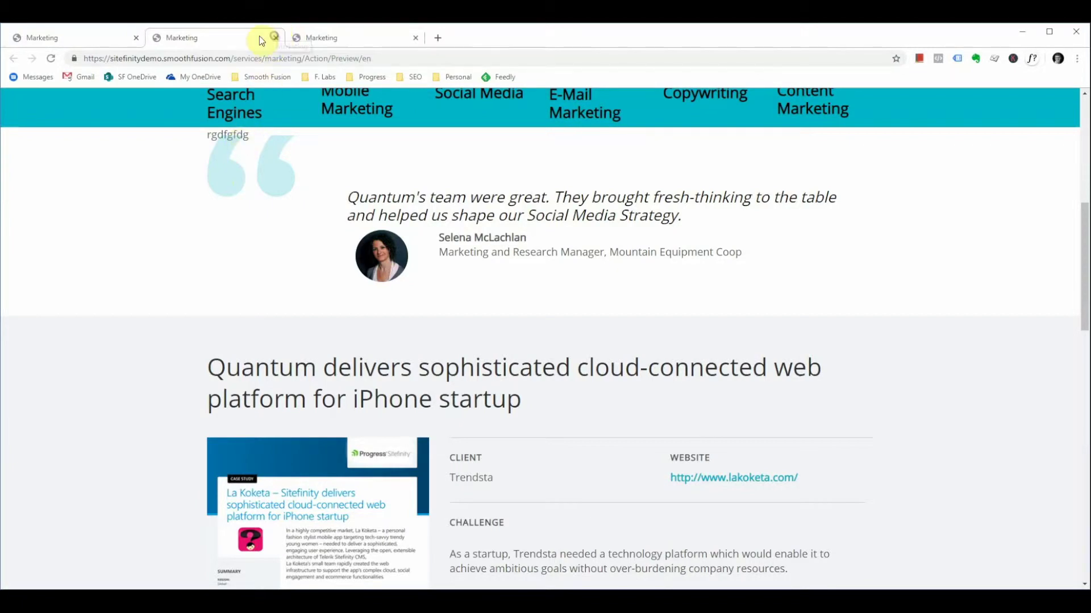
pyautogui.click(275, 38)
pyautogui.scroll(-4, 281, 241)
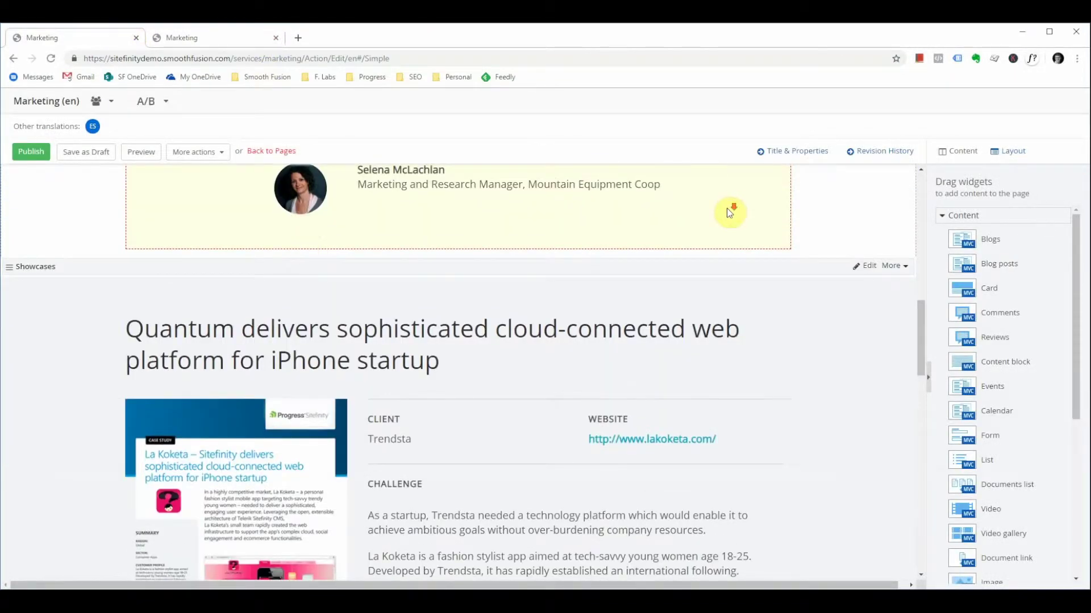
# In Layout mode, drop a grid-3+6+3 three-column grid above the service tiles
pyautogui.scroll(-8, 730, 216)
pyautogui.scroll(-5, 994, 309)
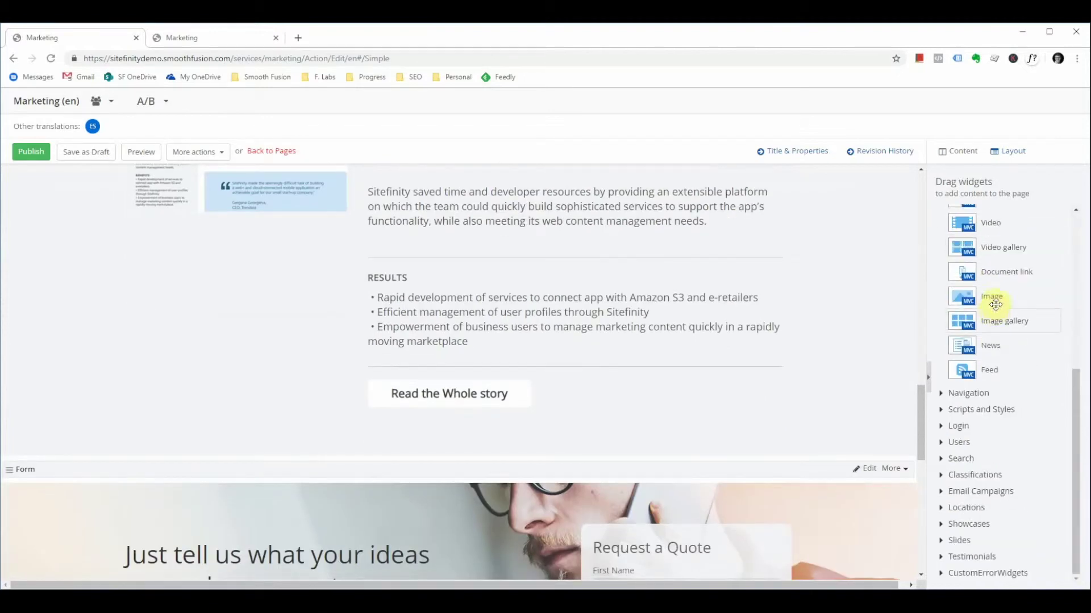
pyautogui.click(1009, 151)
pyautogui.scroll(10, 729, 268)
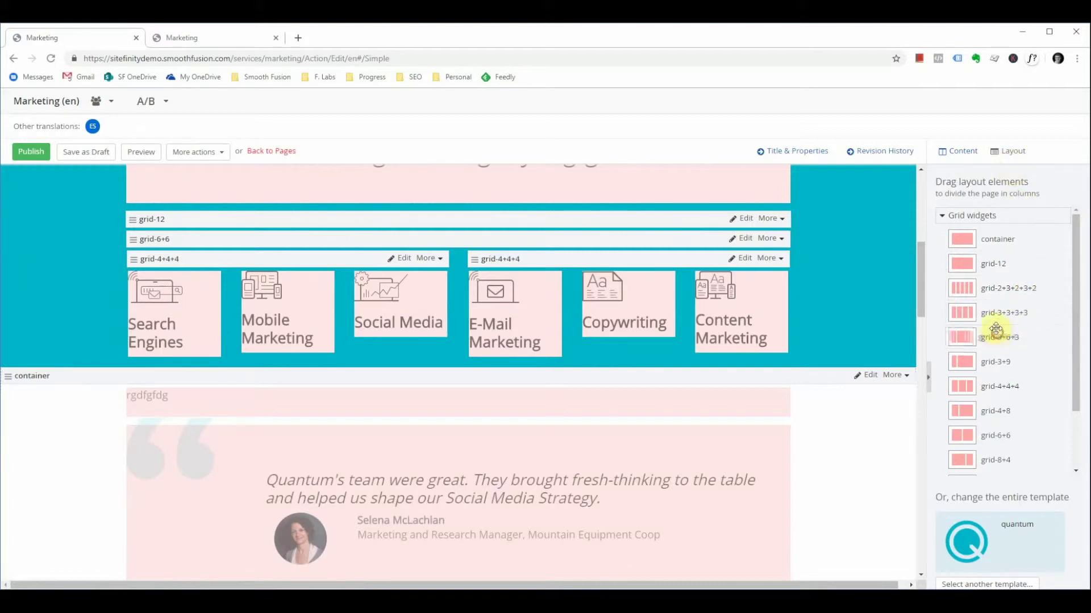
pyautogui.moveTo(997, 335); pyautogui.dragTo(507, 225)
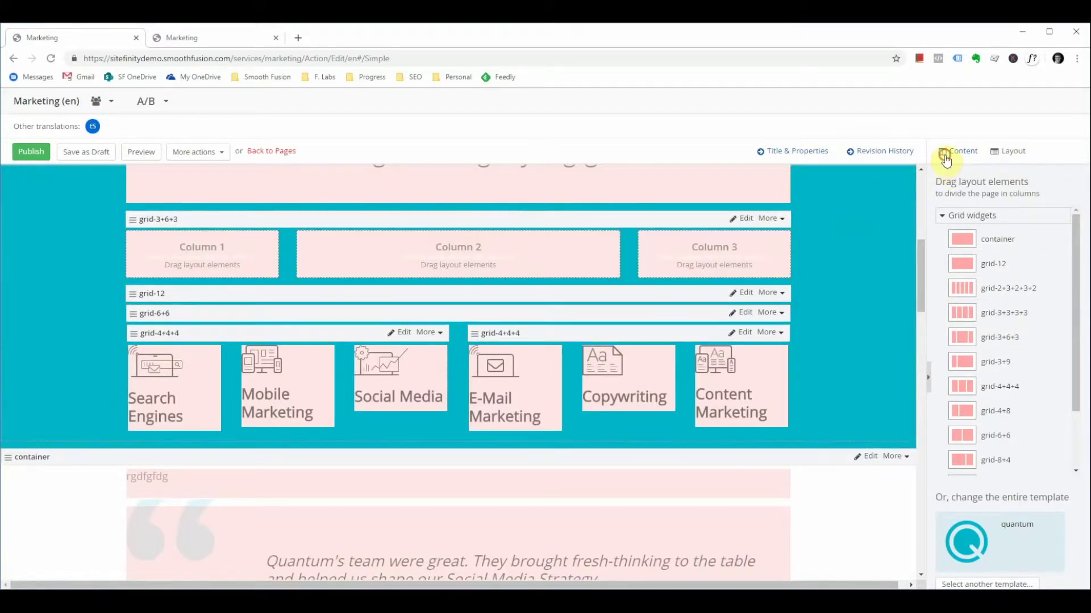
pyautogui.click(945, 161)
pyautogui.scroll(5, 1000, 318)
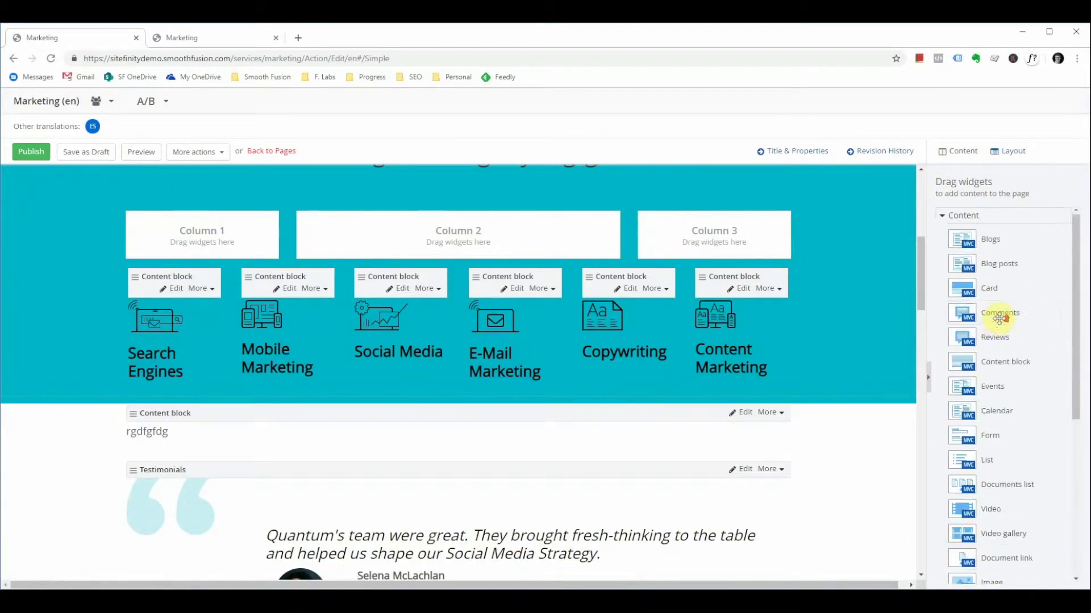
pyautogui.moveTo(998, 318); pyautogui.dragTo(577, 244)
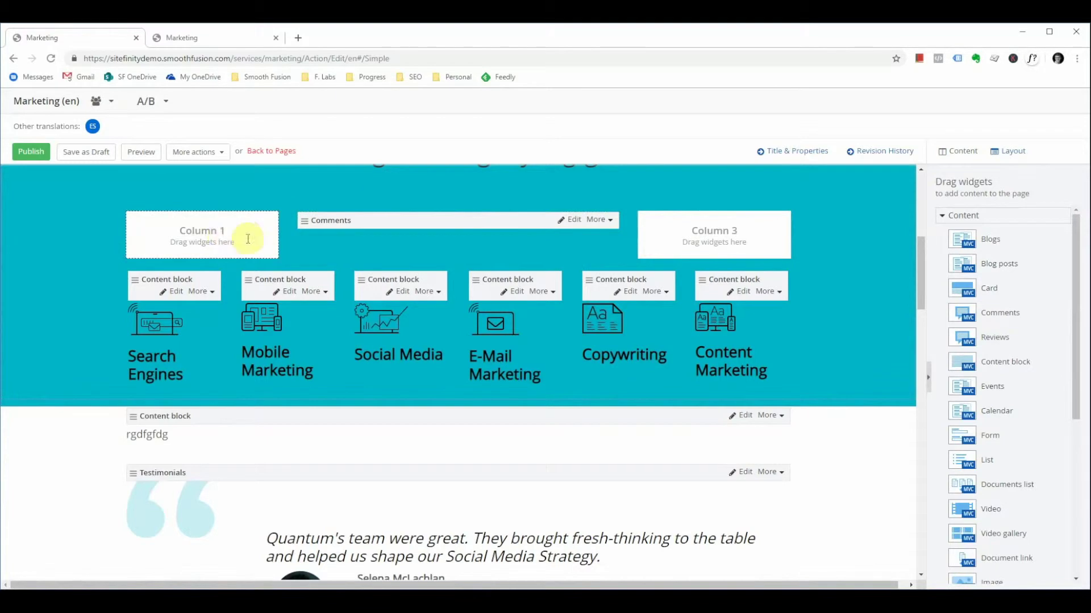
pyautogui.click(599, 225)
pyautogui.click(563, 236)
pyautogui.scroll(-4, 541, 245)
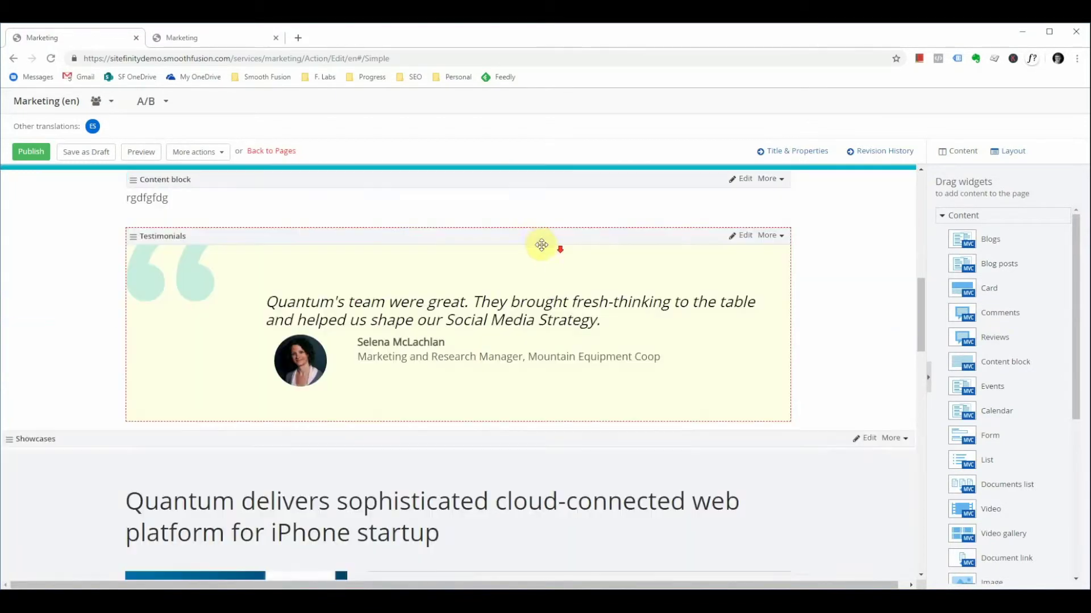
pyautogui.scroll(-15, 542, 245)
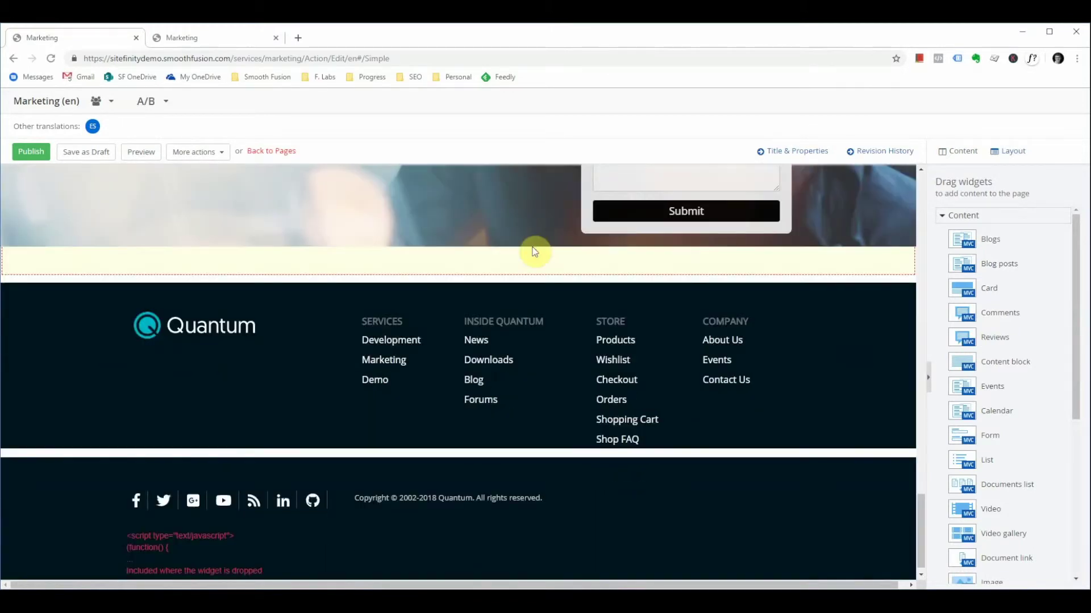
pyautogui.scroll(15, 535, 252)
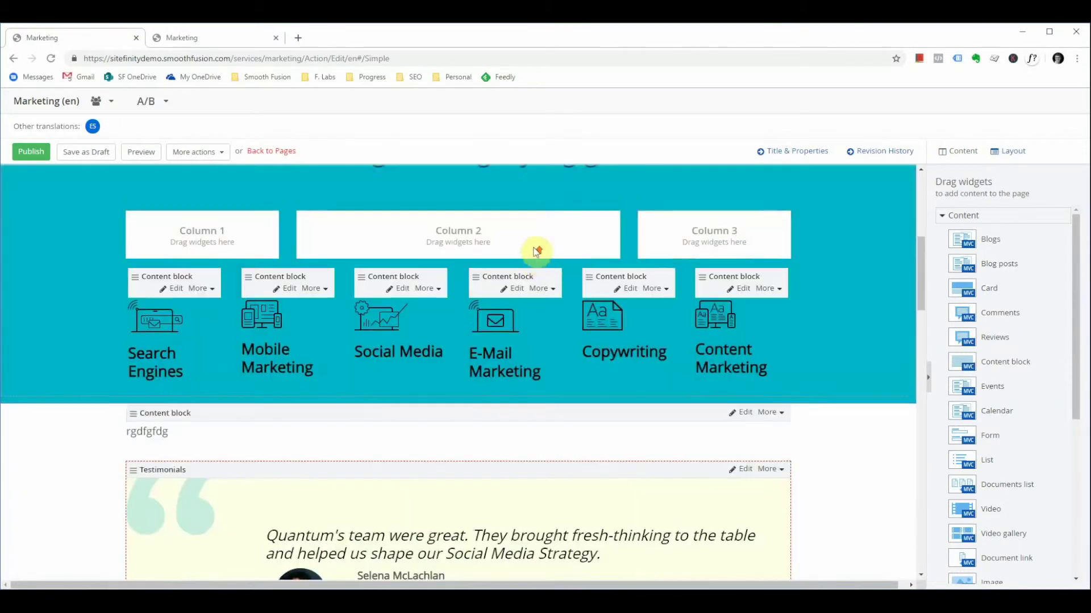
pyautogui.scroll(5, 537, 250)
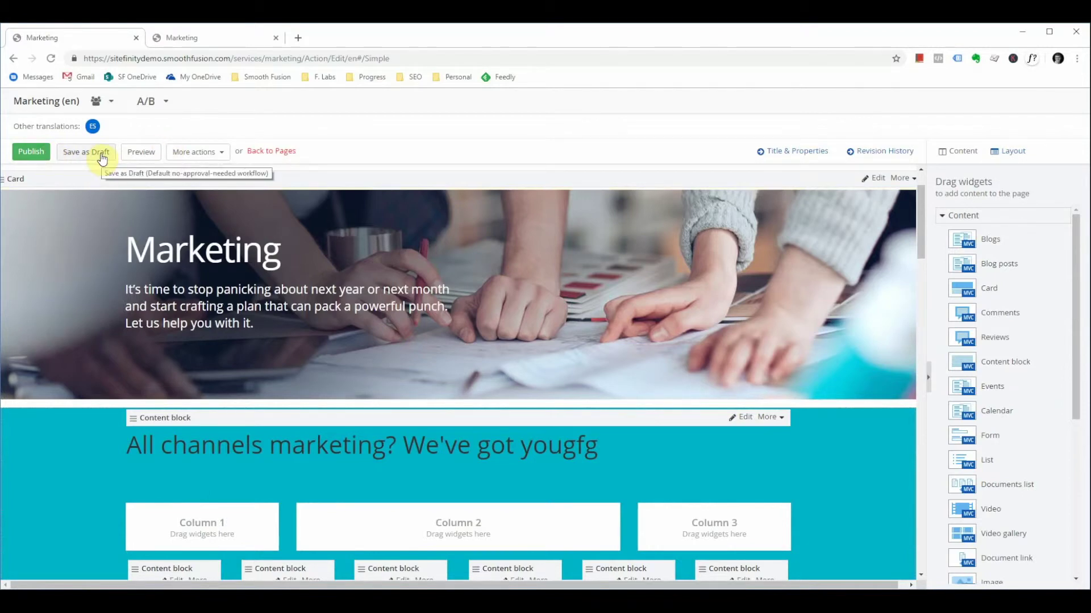
pyautogui.click(196, 152)
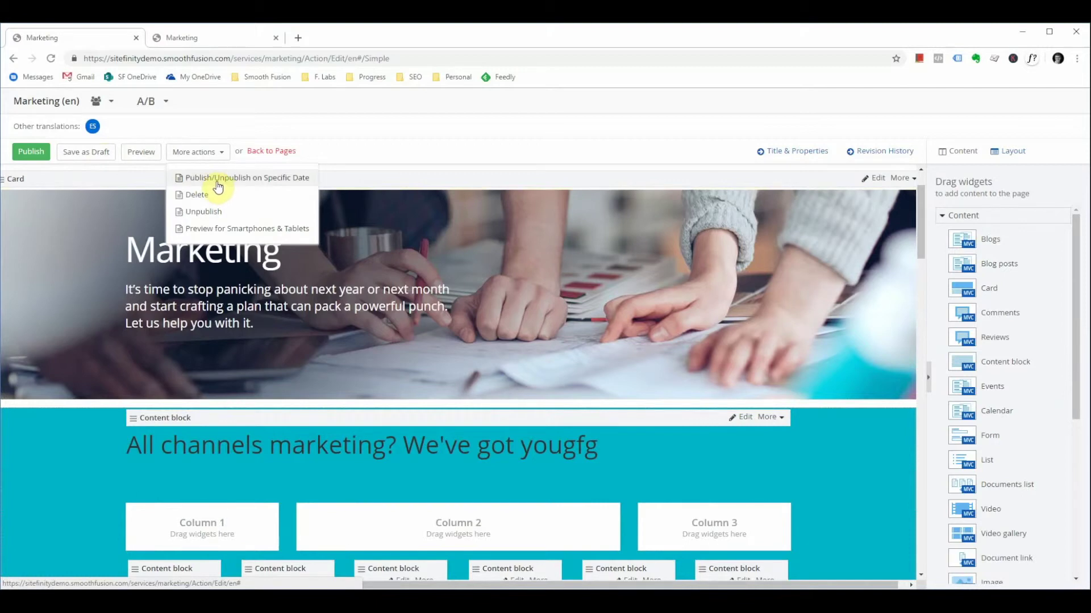
pyautogui.click(607, 161)
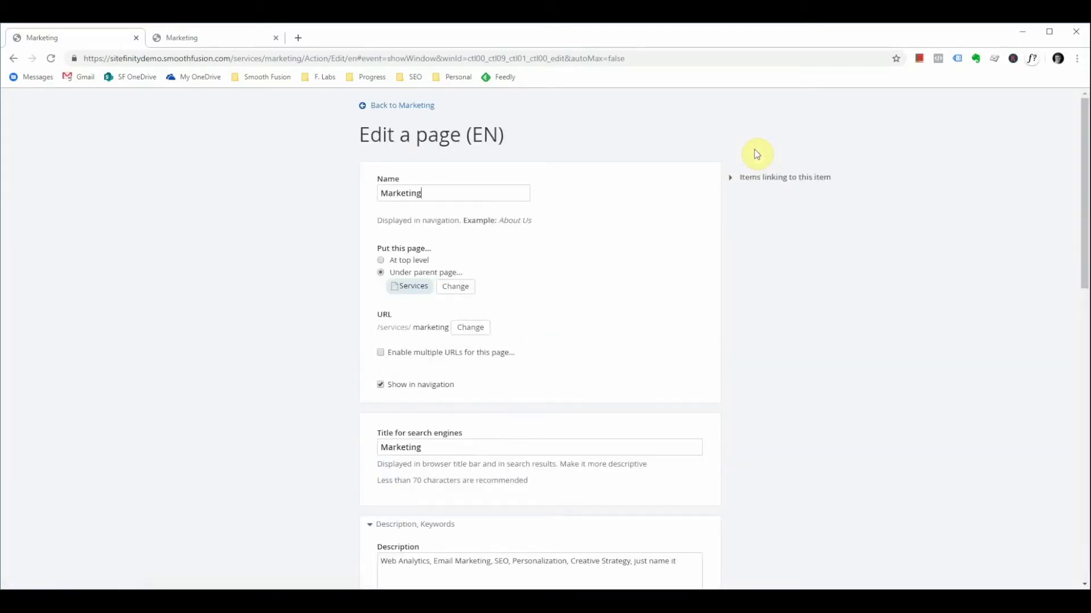
pyautogui.scroll(-10, 277, 207)
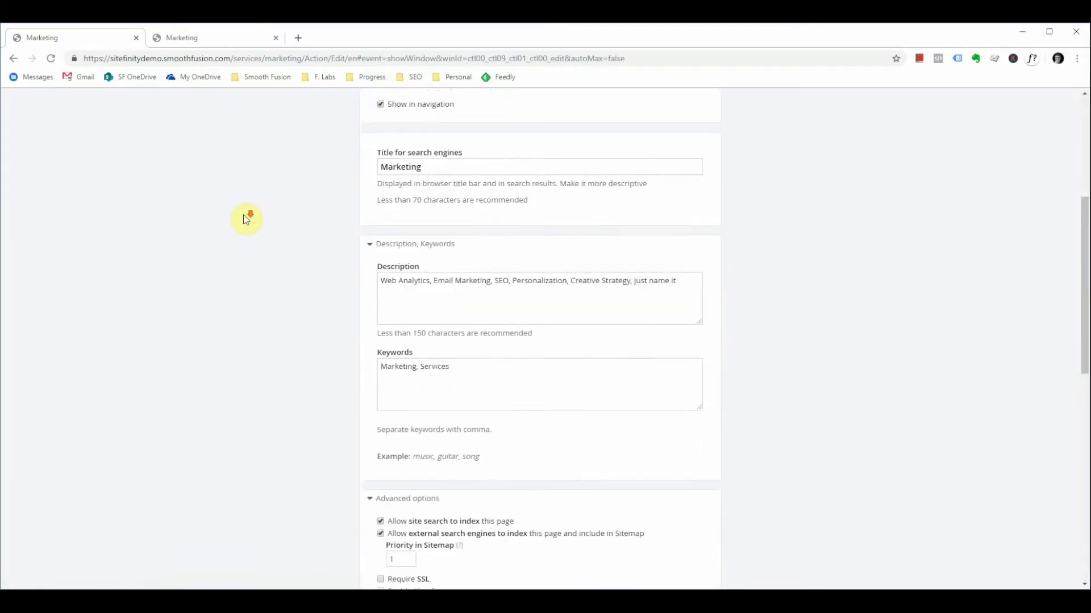
pyautogui.scroll(-5, 265, 222)
pyautogui.scroll(20, 272, 227)
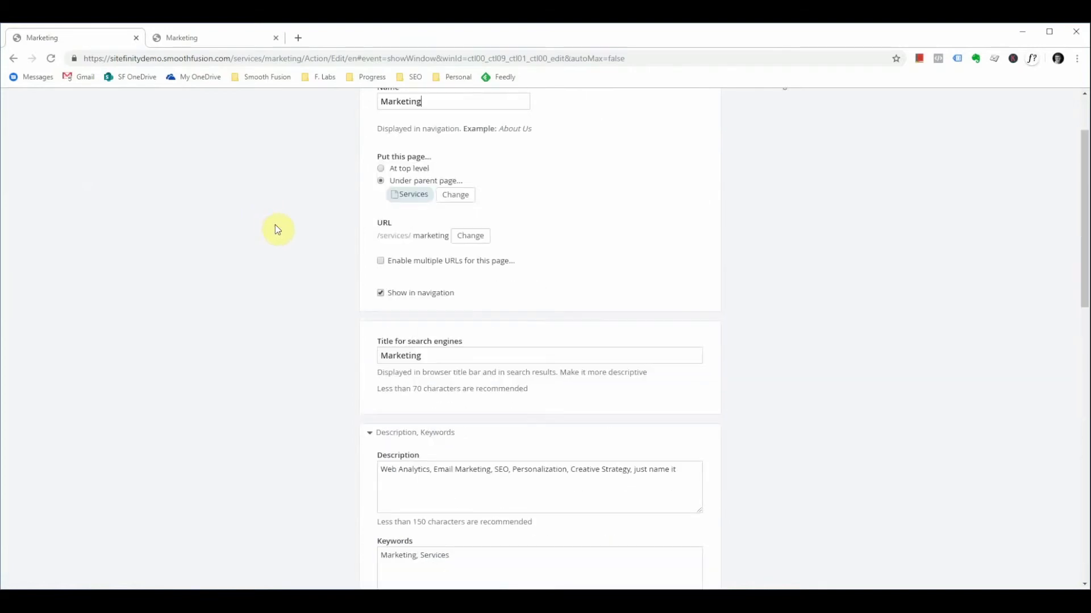
pyautogui.click(379, 109)
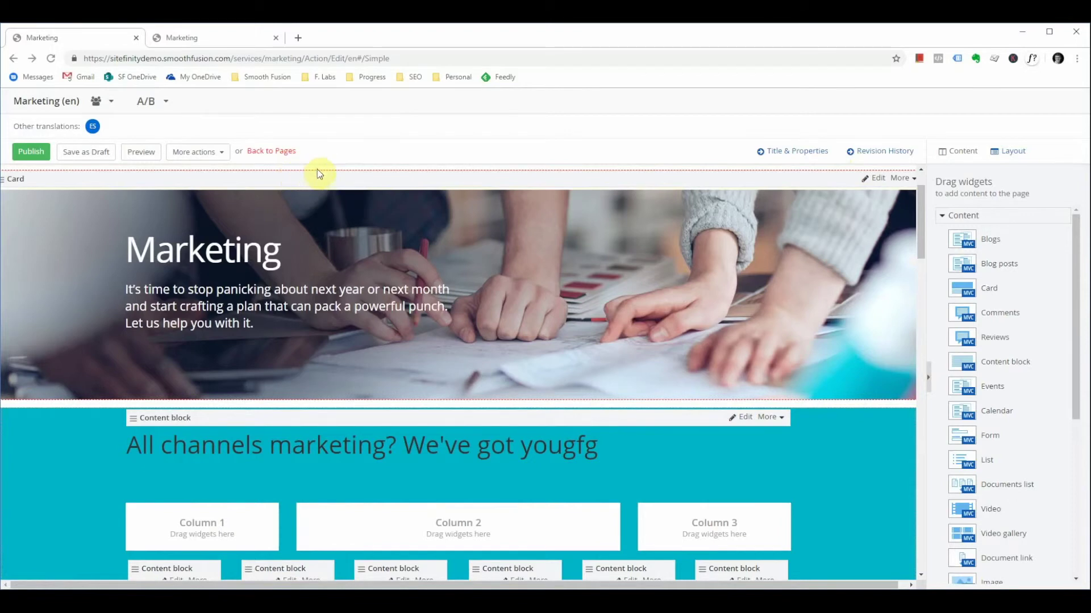
pyautogui.click(286, 152)
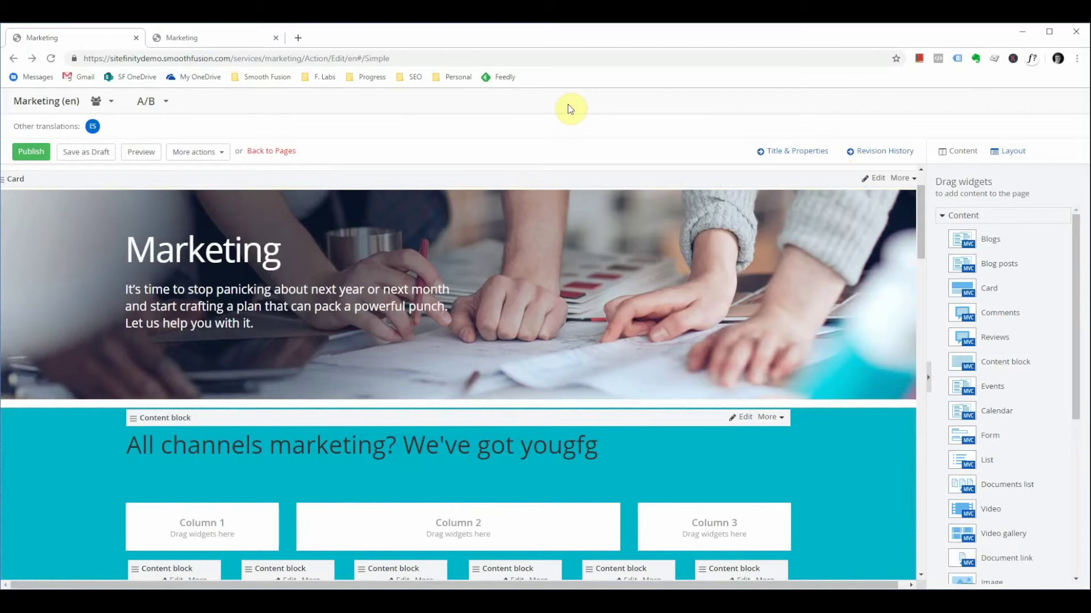
# Open the Marketing page's Revision History, preview published version 1.0, and return to the list
pyautogui.click(884, 151)
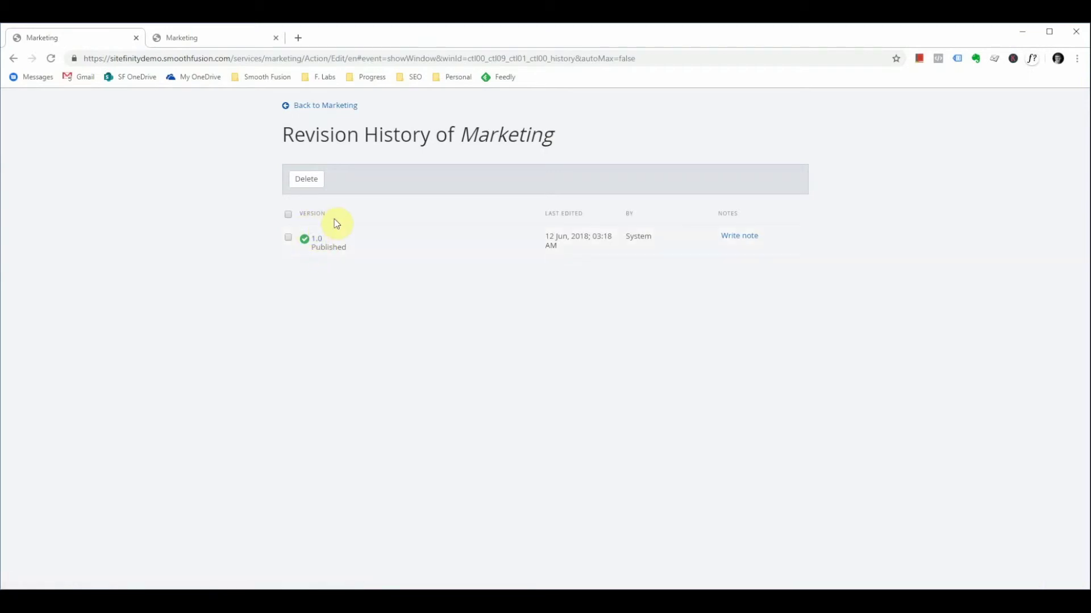
pyautogui.click(320, 241)
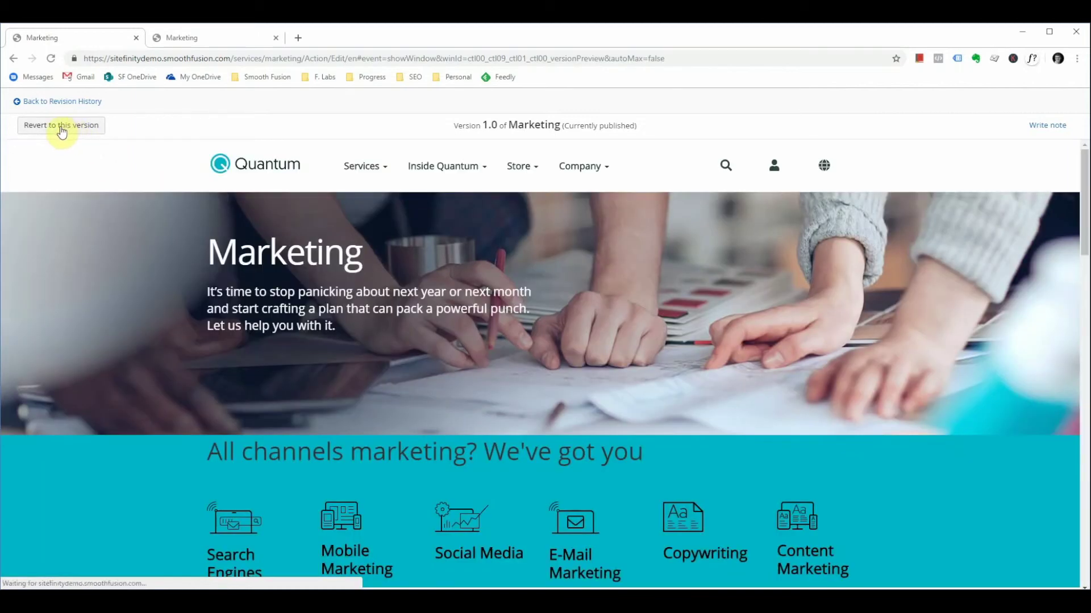
pyautogui.click(80, 101)
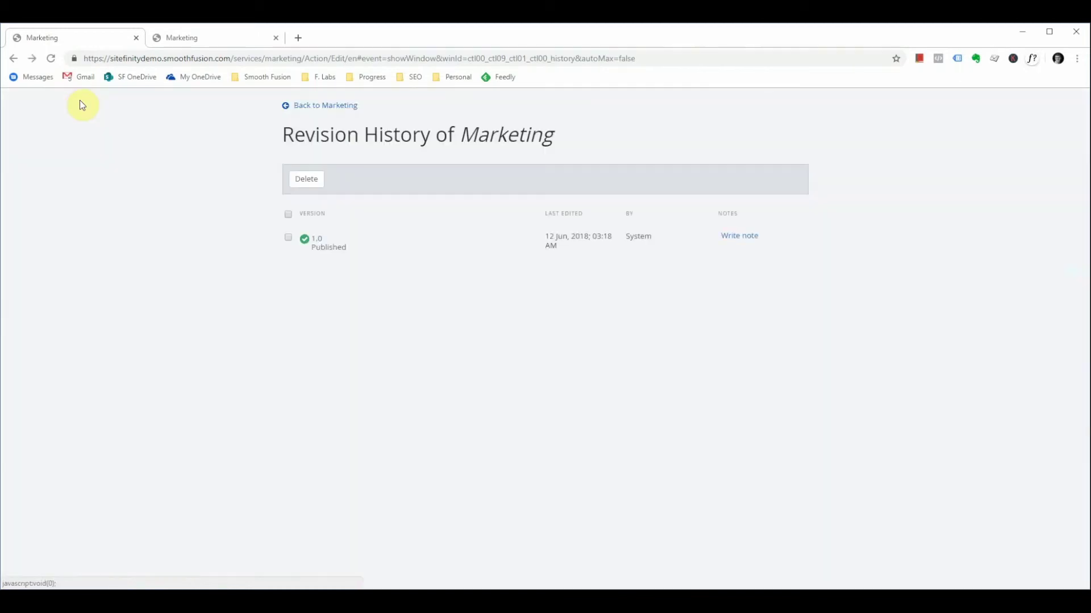